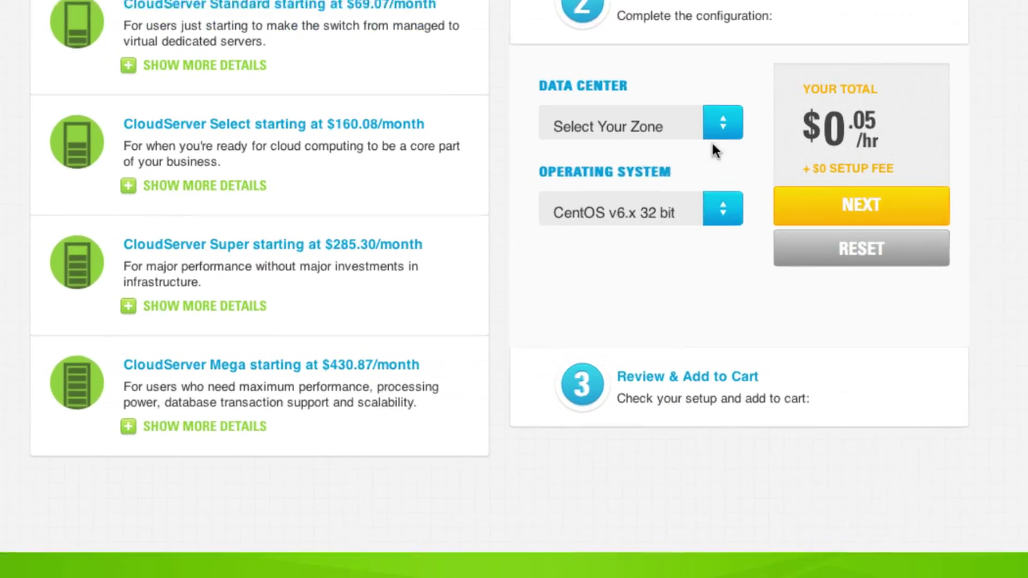
# Show the list of data center zones on the plans page
pyautogui.click(723, 122)
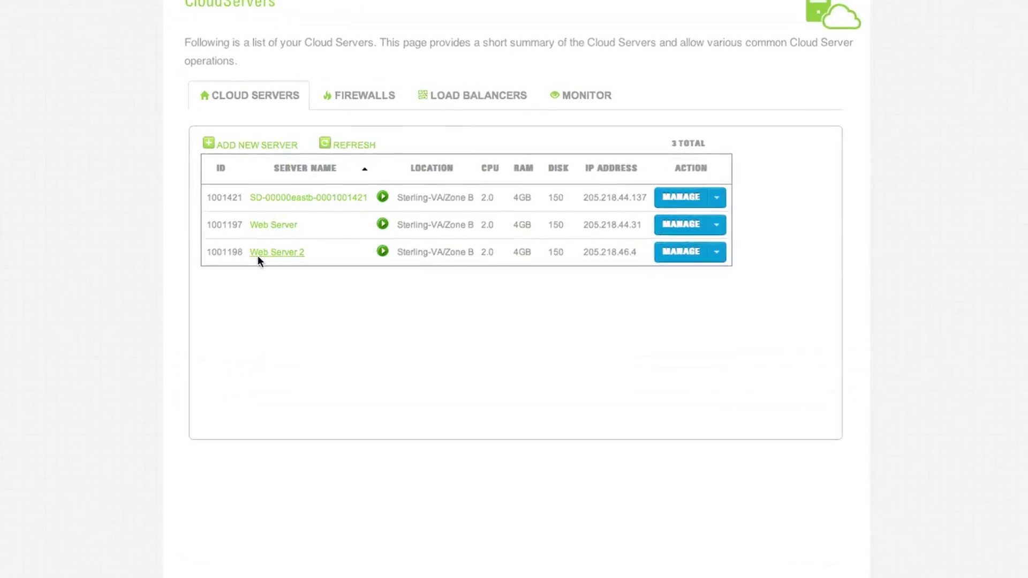
# Open Web Server 2's details and set its CPU to resize to 4 Core
pyautogui.click(258, 254)
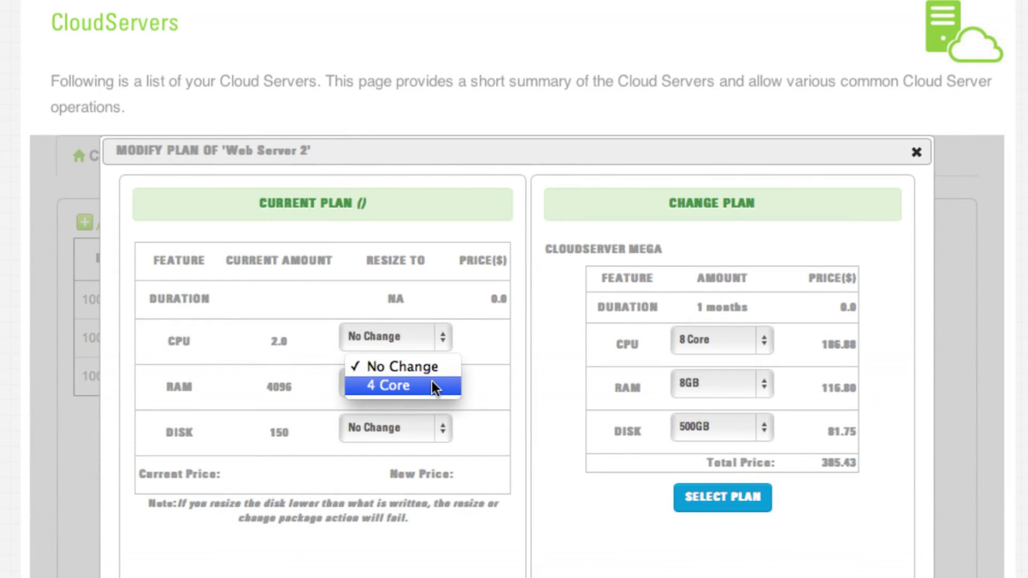
pyautogui.click(432, 382)
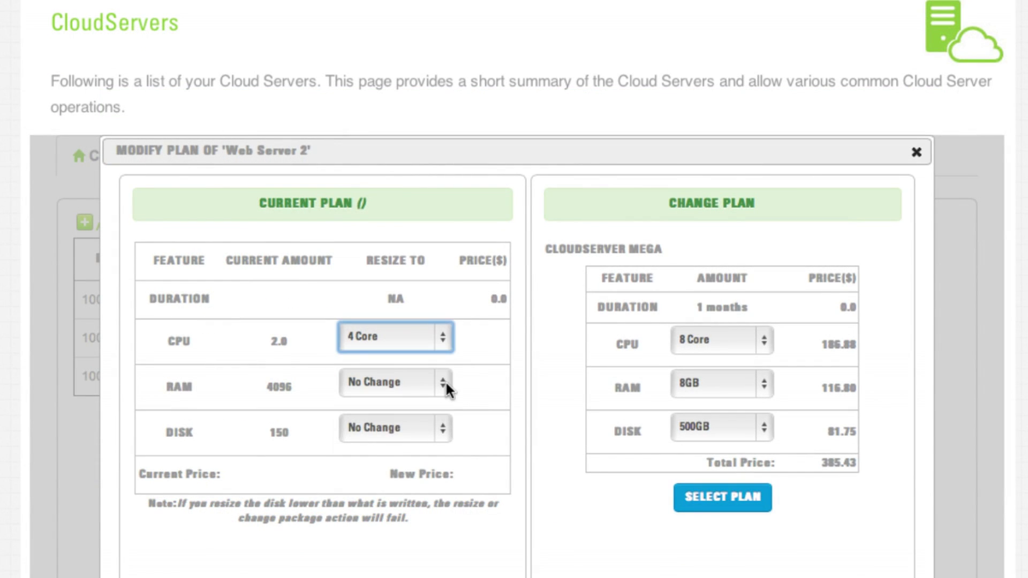